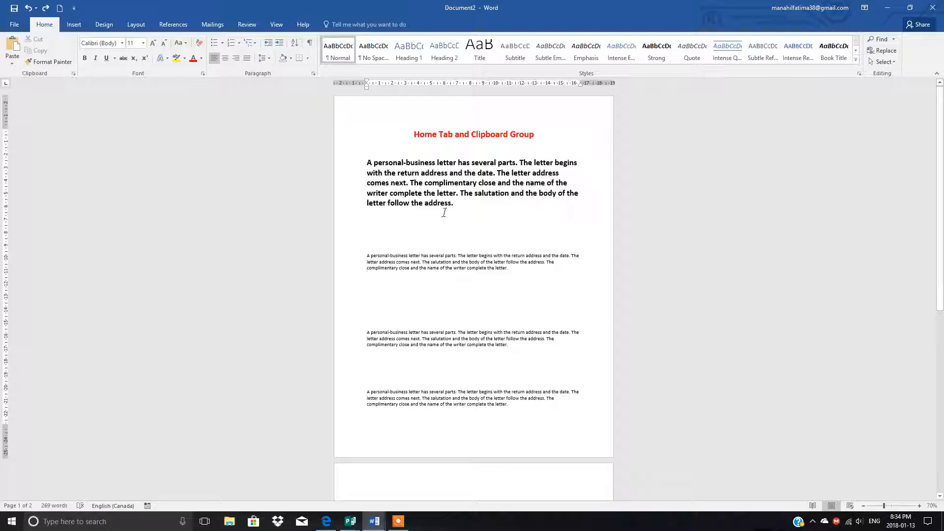
Move the sentence "The salutation and the body of the letter follow the address." before "The complimentary close" in the first body paragraph
{"action": "left_click", "coordinate": [410, 183]}
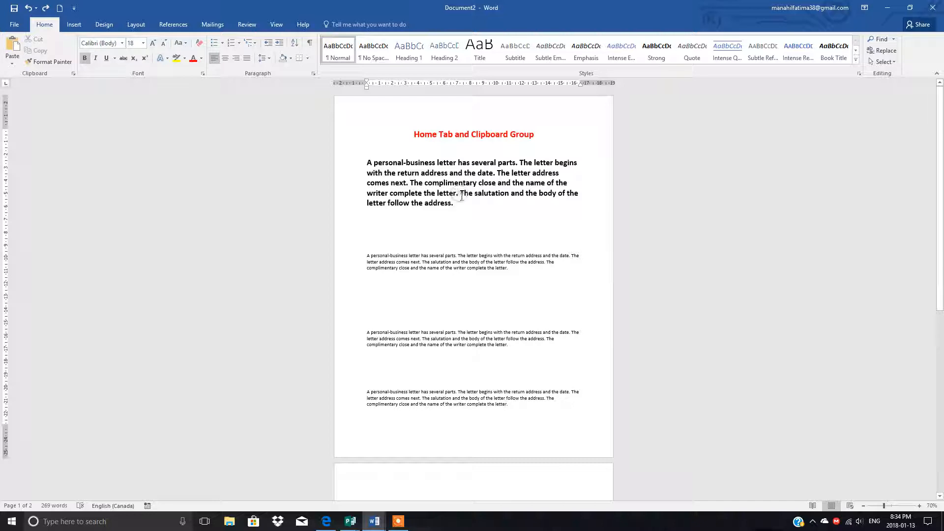
{"action": "left_click_drag", "start_coordinate": [460, 193], "coordinate": [465, 203]}
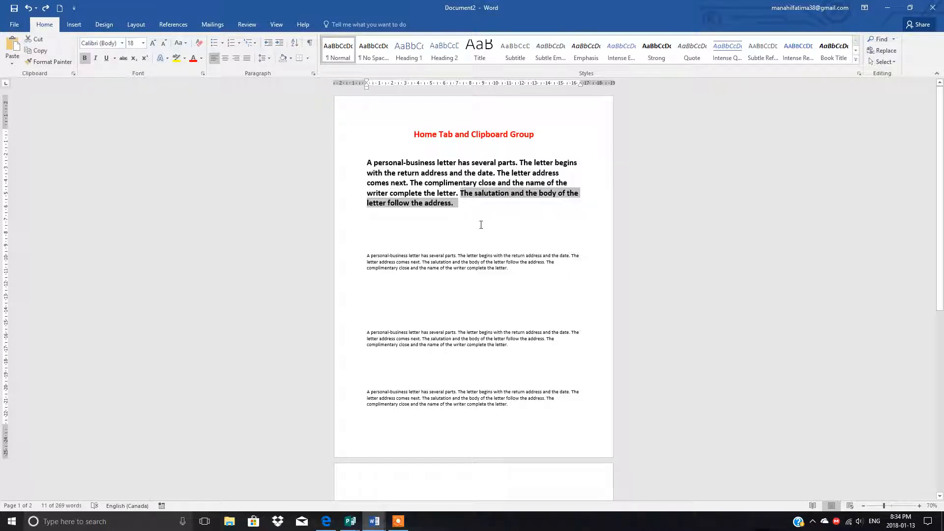
{"action": "left_click", "coordinate": [40, 51]}
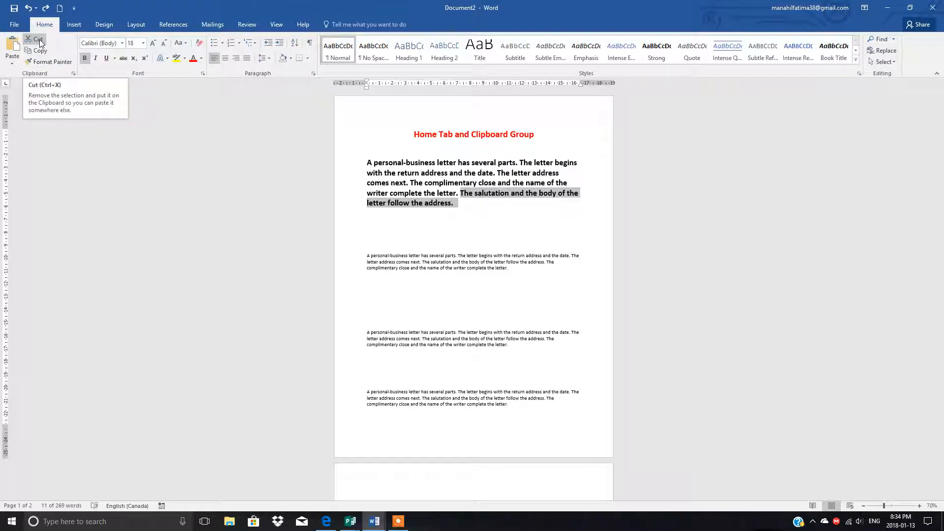
{"action": "left_click", "coordinate": [39, 42]}
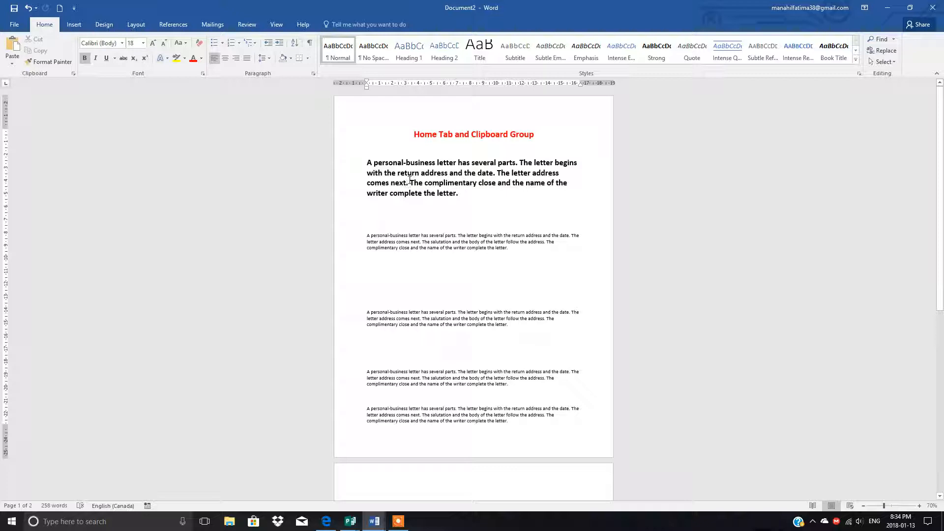
{"action": "left_click", "coordinate": [13, 46]}
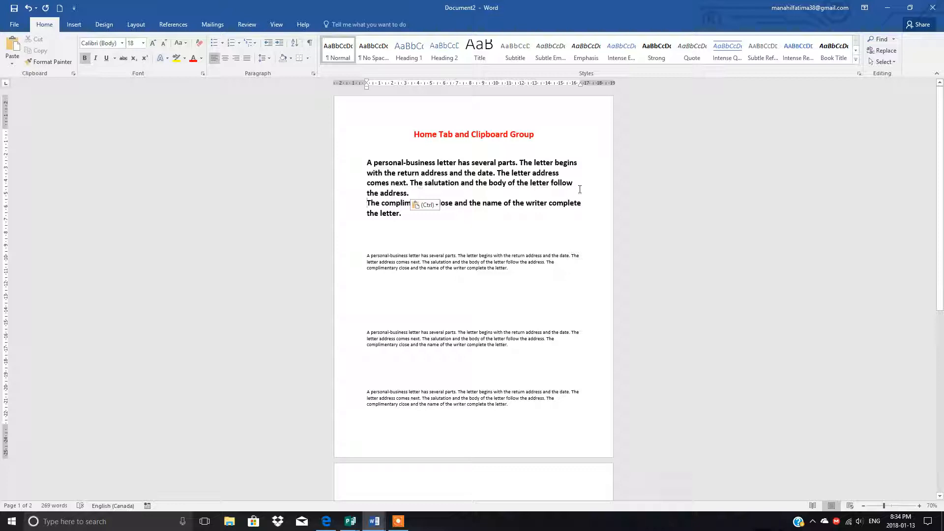
Remove the line break after the moved sentence and apply the spelling suggestion "address. The"
{"action": "left_click", "coordinate": [432, 231]}
{"action": "left_click", "coordinate": [367, 203]}
{"action": "key", "text": "BackSpace"}
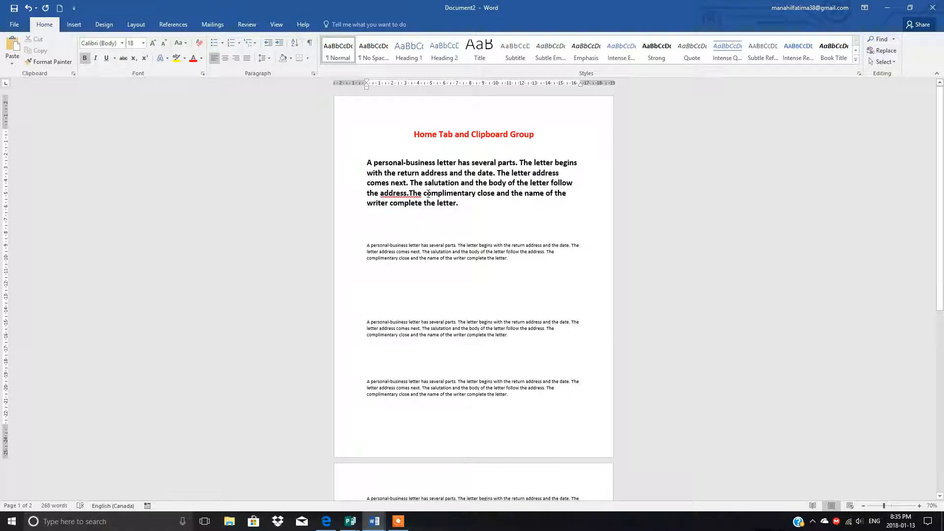
{"action": "right_click", "coordinate": [400, 192]}
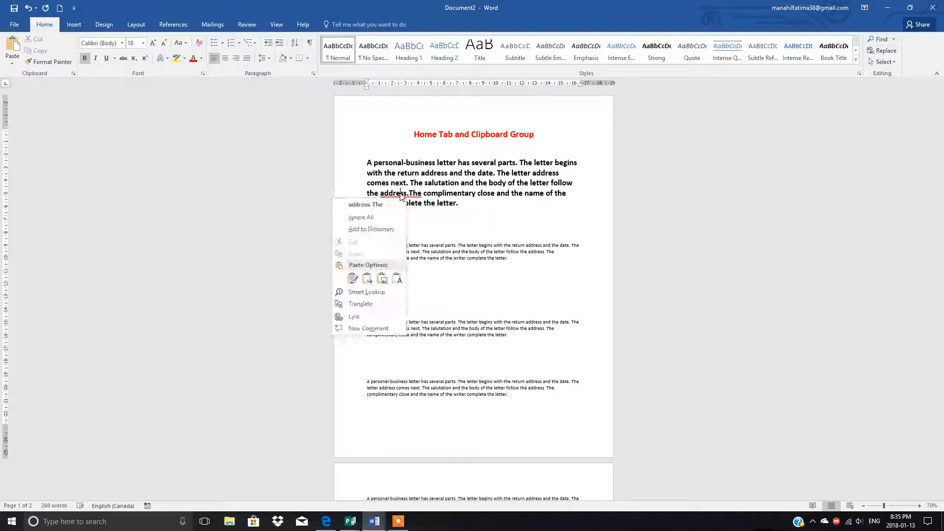
{"action": "left_click", "coordinate": [364, 204]}
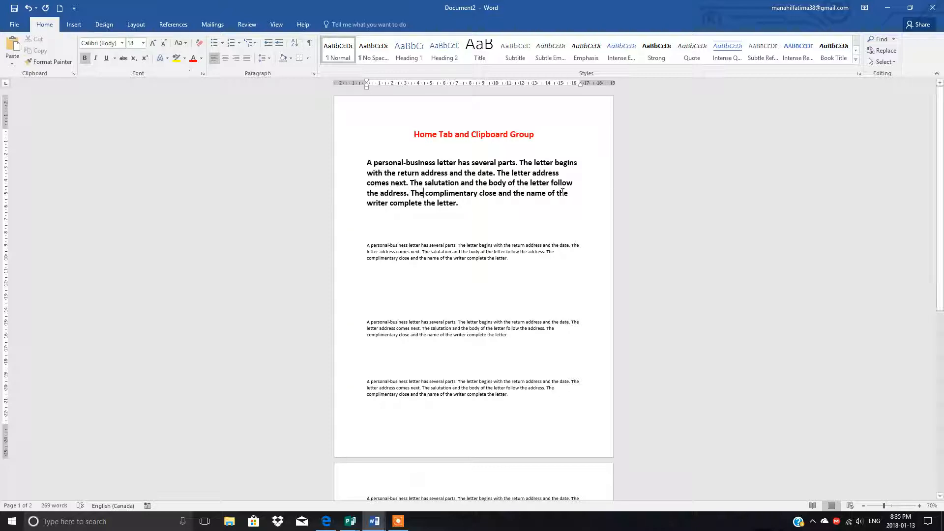
Set the first body paragraph's font size to 20 and make it italic and underlined
{"action": "left_click", "coordinate": [53, 66]}
{"action": "left_click_drag", "start_coordinate": [367, 161], "coordinate": [473, 212]}
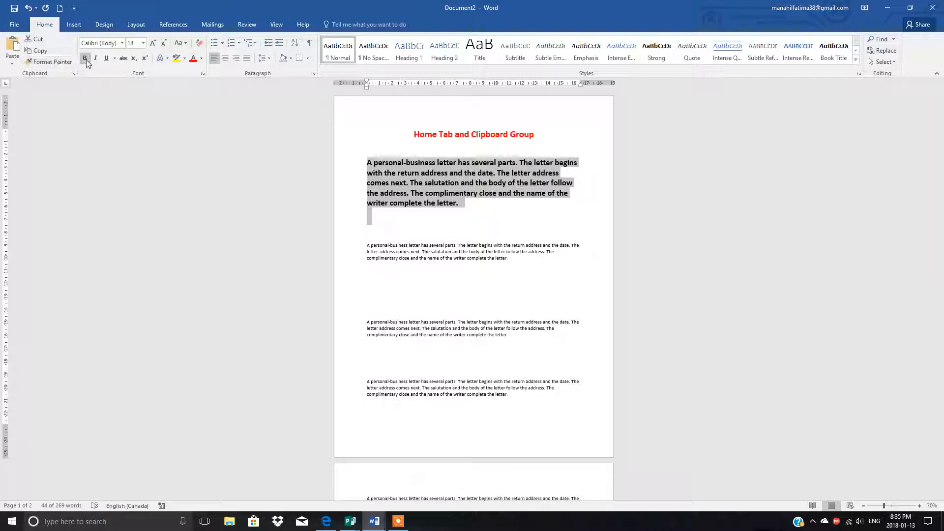
{"action": "left_click", "coordinate": [143, 44]}
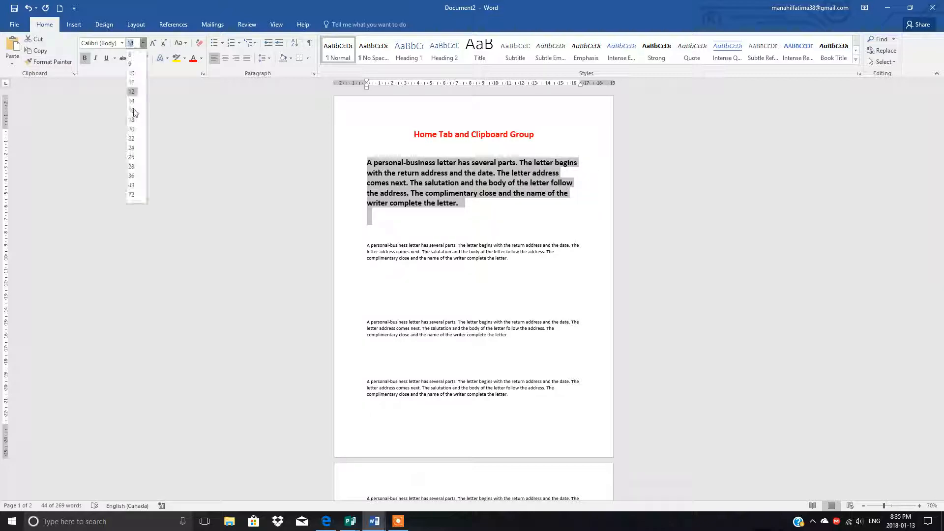
{"action": "left_click", "coordinate": [132, 130]}
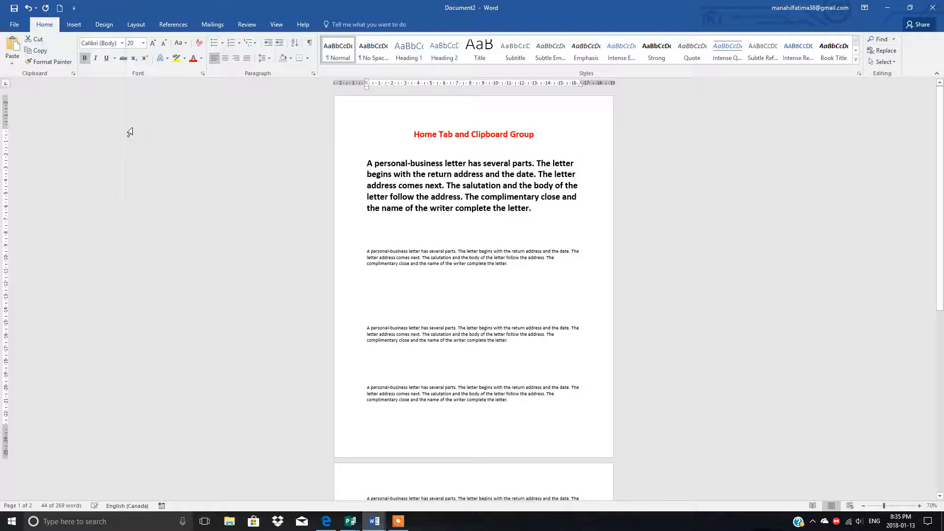
{"action": "left_click", "coordinate": [96, 59]}
{"action": "left_click", "coordinate": [107, 57]}
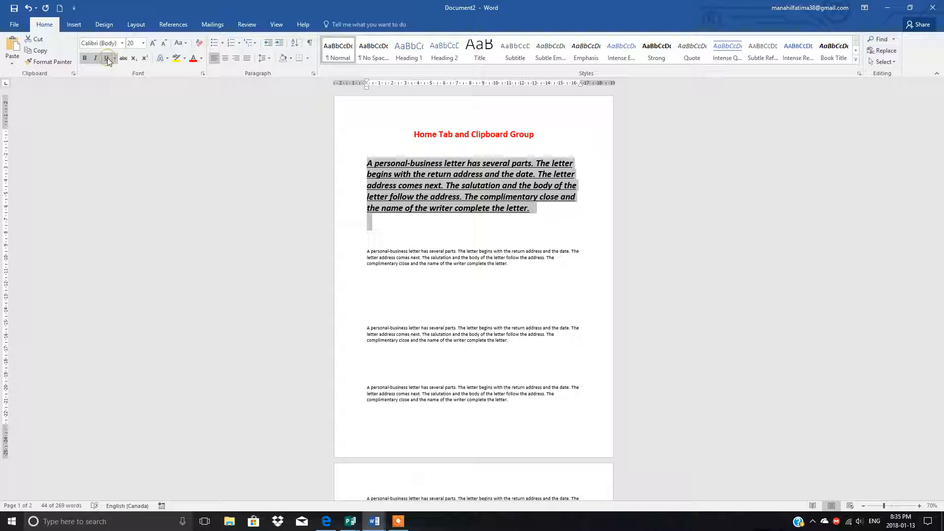
Change the first body paragraph's font to Times New Roman and its font color to the standard red
{"action": "left_click", "coordinate": [122, 44]}
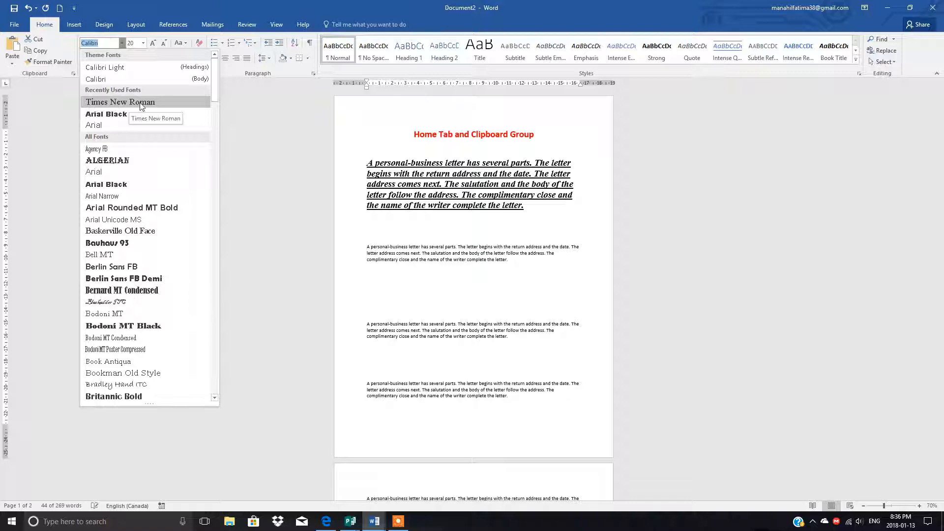
{"action": "left_click", "coordinate": [117, 102]}
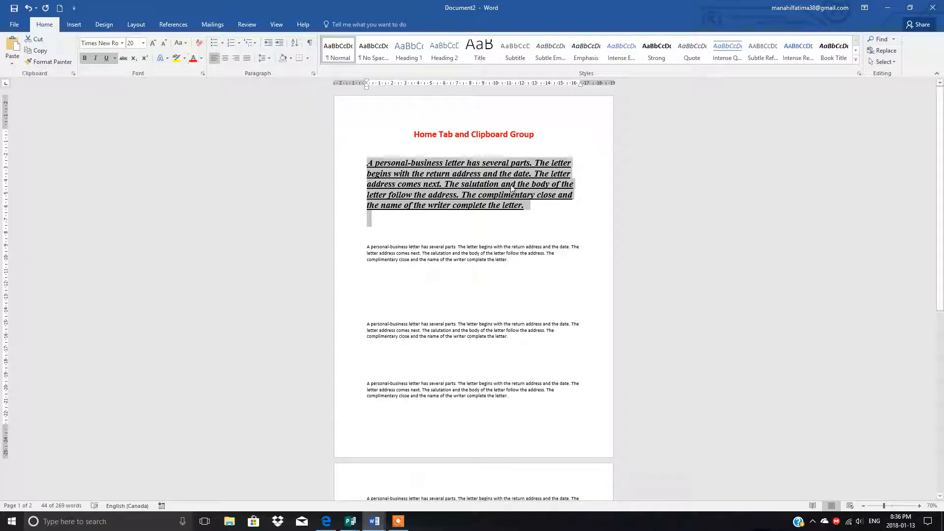
{"action": "left_click", "coordinate": [192, 61]}
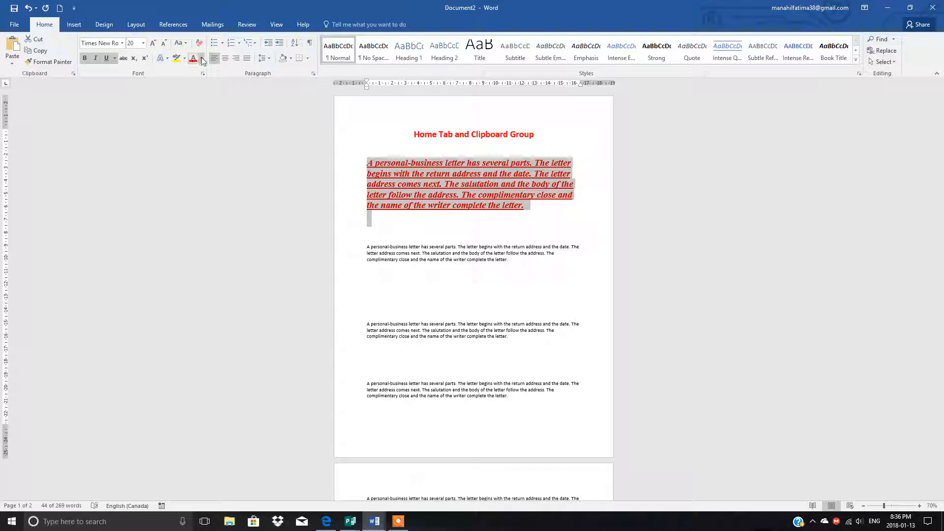
{"action": "left_click", "coordinate": [201, 59]}
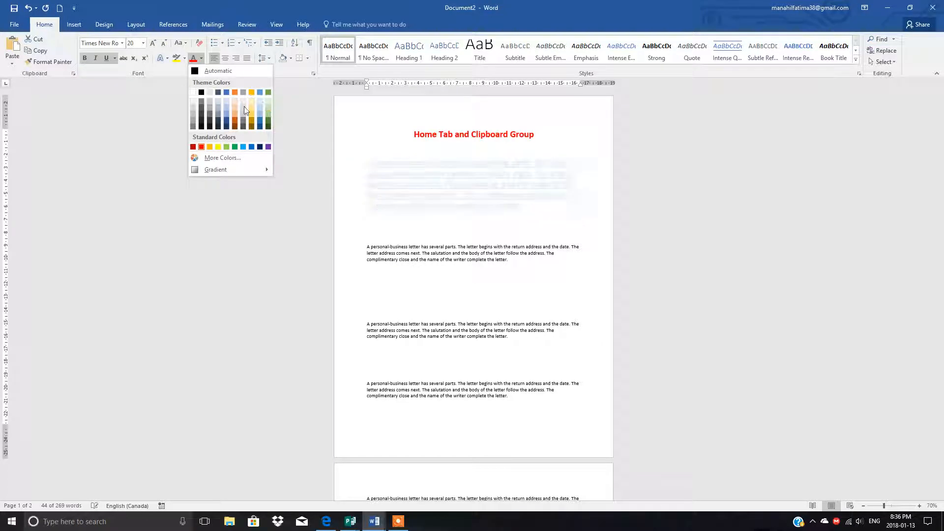
{"action": "left_click", "coordinate": [201, 147]}
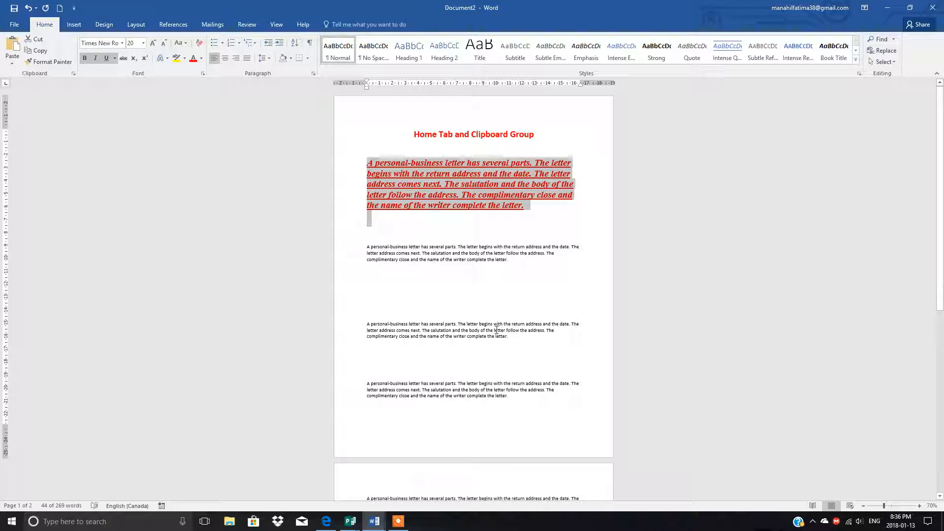
{"action": "scroll", "coordinate": [938, 231], "scroll_direction": "down", "scroll_amount": 3}
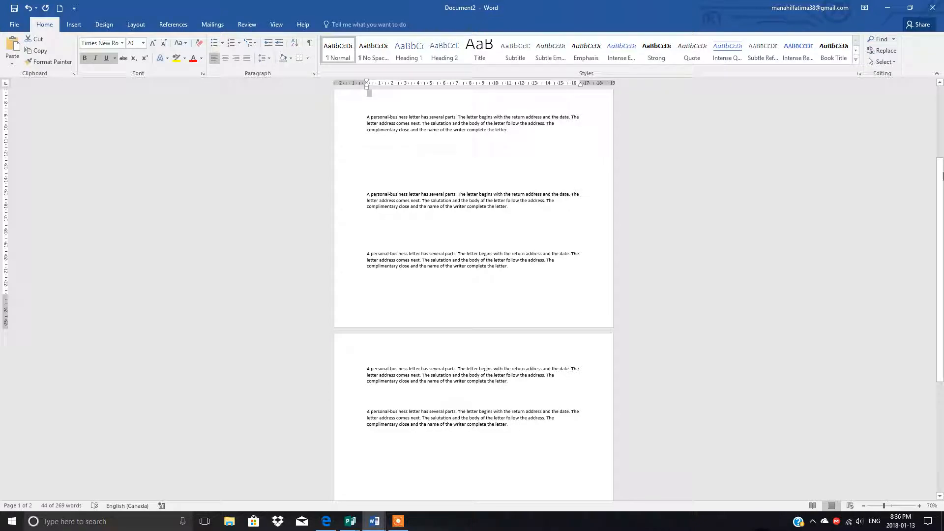
{"action": "left_click_drag", "start_coordinate": [943, 174], "coordinate": [942, 93]}
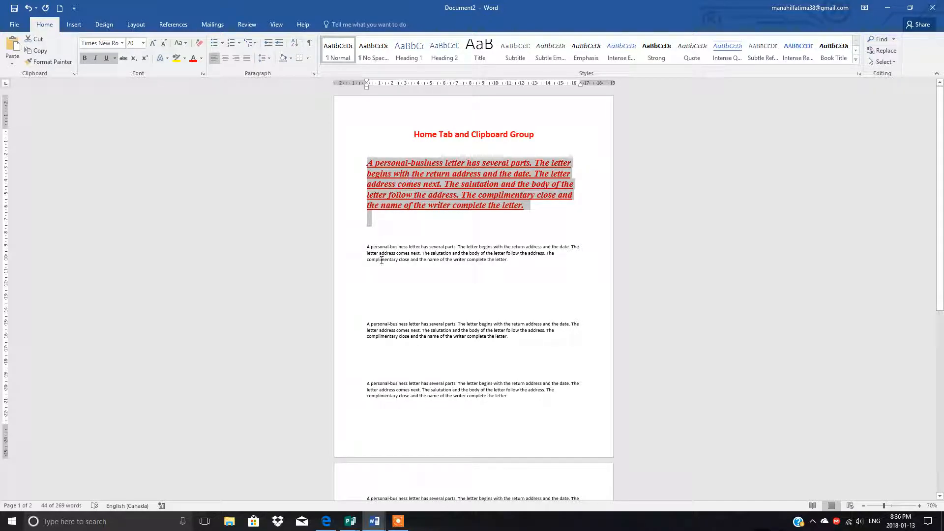
{"action": "left_click_drag", "start_coordinate": [367, 323], "coordinate": [555, 344]}
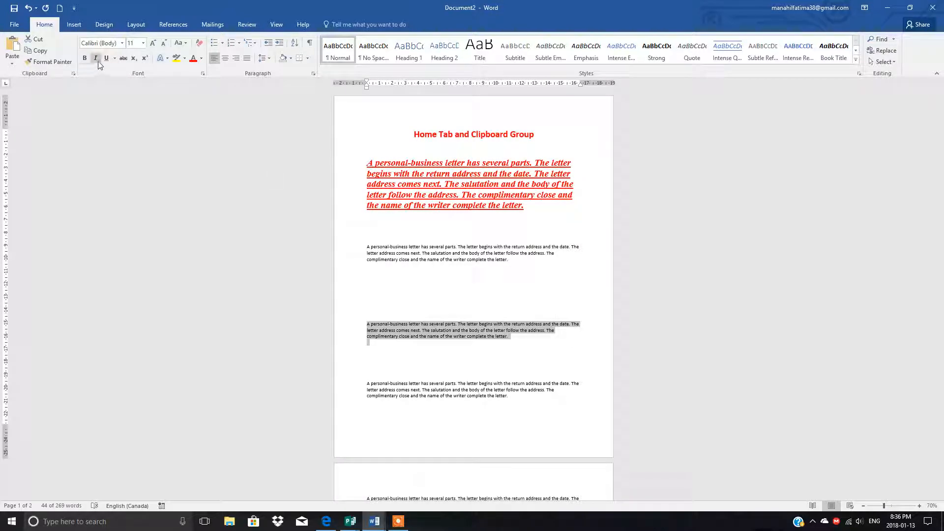
{"action": "left_click", "coordinate": [143, 43]}
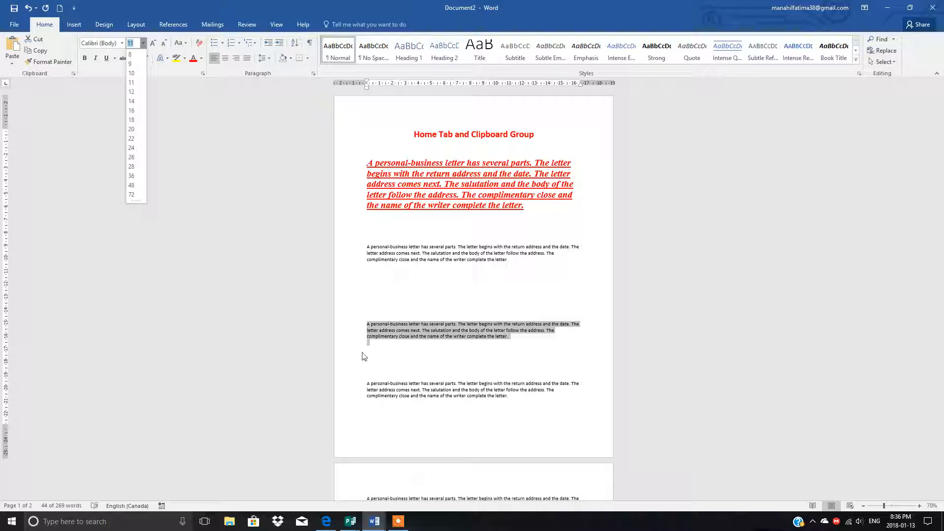
{"action": "left_click", "coordinate": [737, 272]}
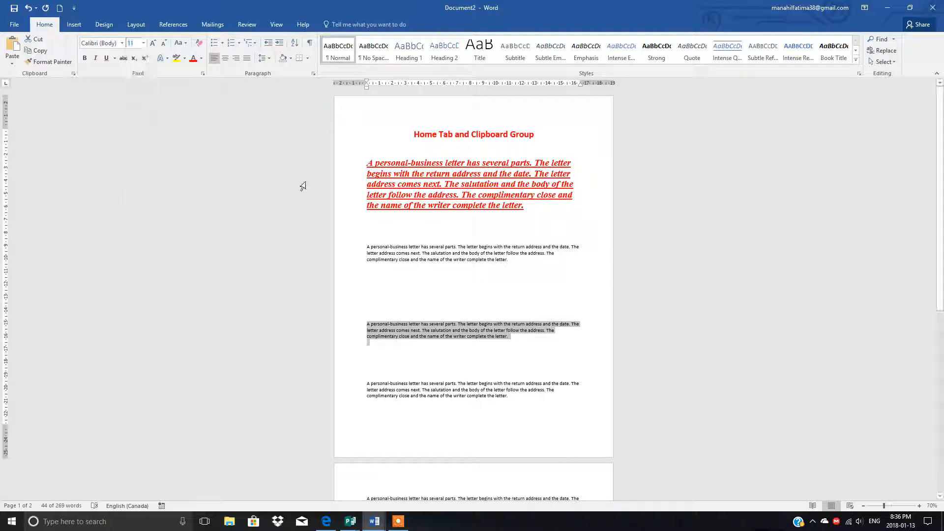
{"action": "left_click", "coordinate": [453, 285]}
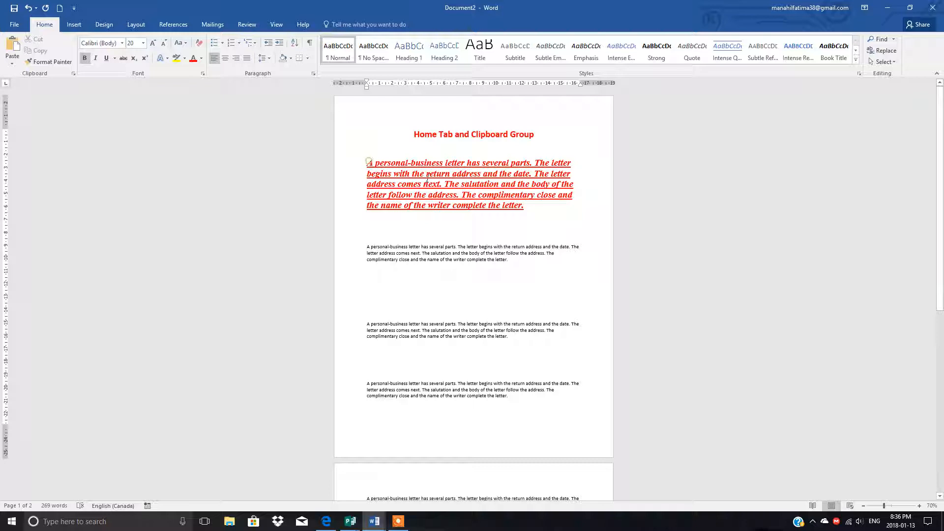
Copy the first body paragraph's formatting onto the third body paragraph with a single-use Format Painter
{"action": "left_click_drag", "start_coordinate": [427, 179], "coordinate": [535, 206]}
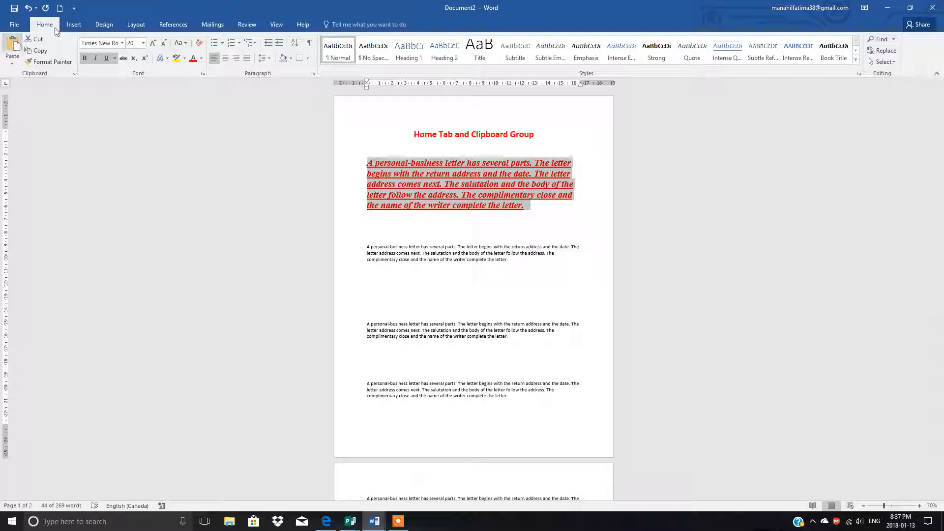
{"action": "left_click", "coordinate": [45, 63]}
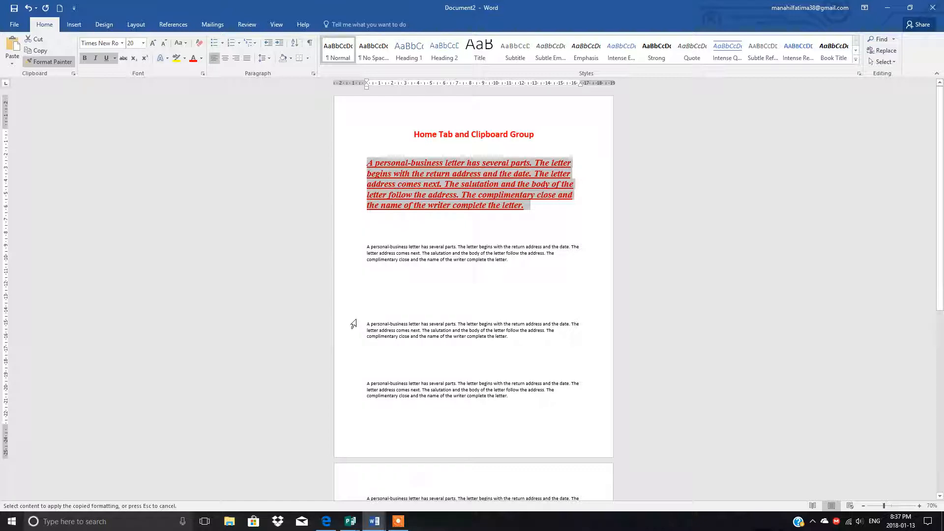
{"action": "left_click_drag", "start_coordinate": [366, 323], "coordinate": [515, 346]}
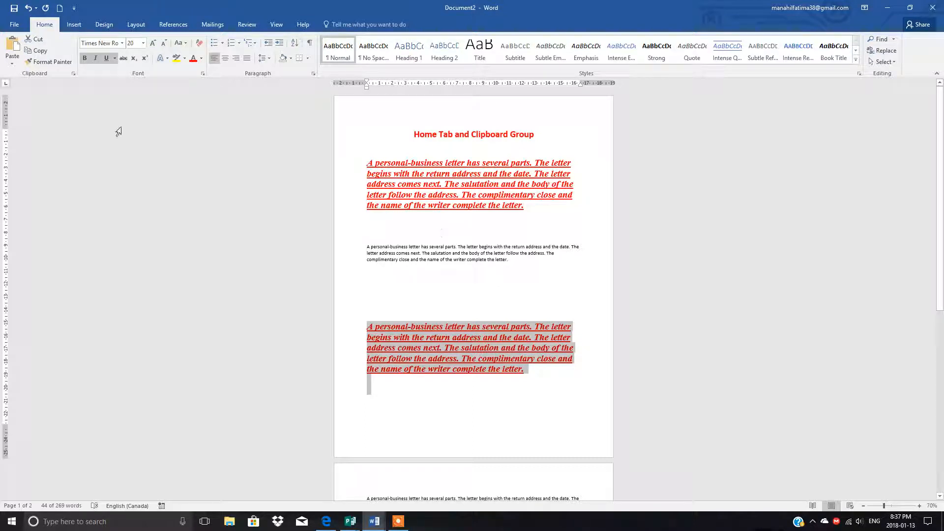
Undo the formatting painted onto the third body paragraph
{"action": "left_click_drag", "start_coordinate": [368, 243], "coordinate": [570, 270]}
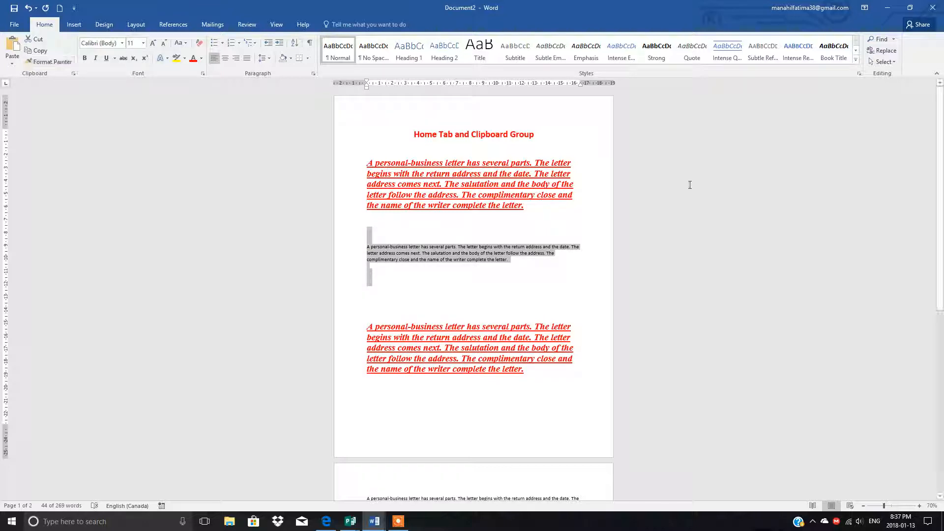
{"action": "left_click", "coordinate": [695, 230]}
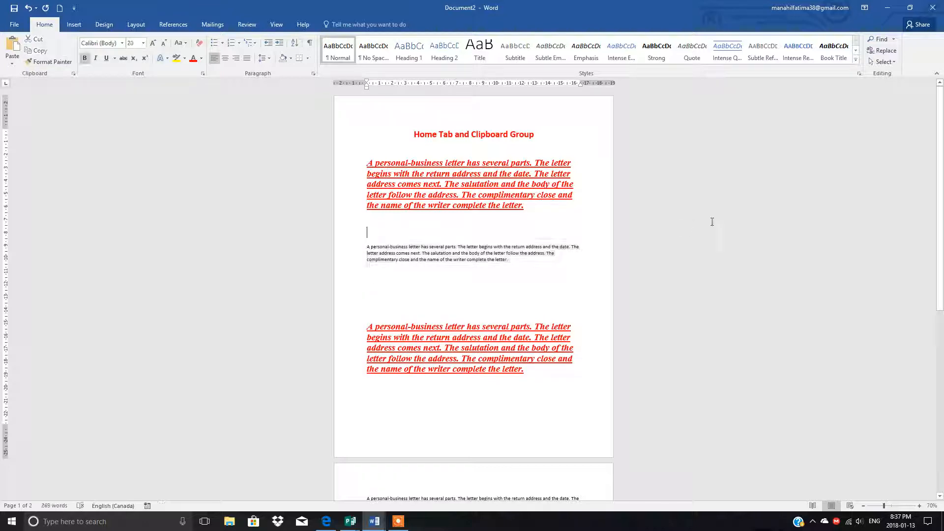
{"action": "left_click", "coordinate": [32, 10]}
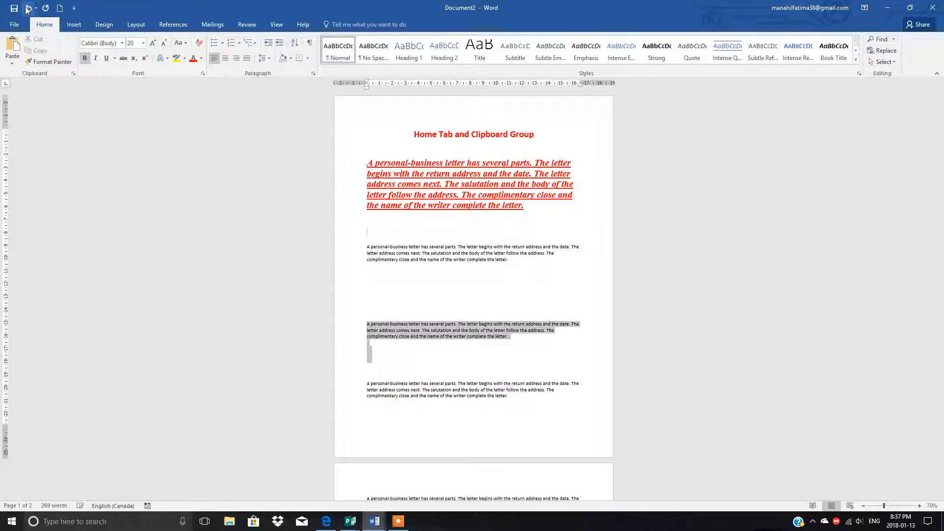
Copy the first body paragraph's formatting onto the third, fourth and sixth body paragraphs using Format Painter locked for multiple uses, and turn it off
{"action": "left_click_drag", "start_coordinate": [366, 163], "coordinate": [557, 217]}
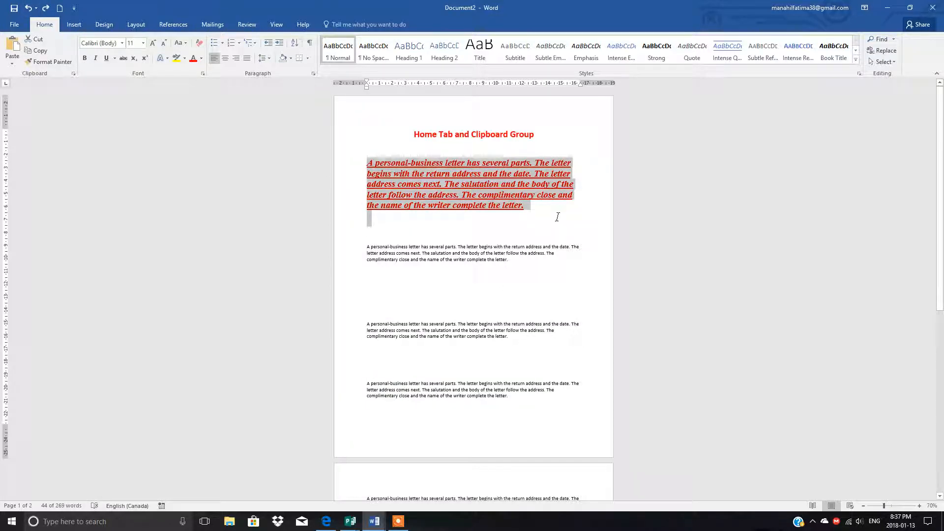
{"action": "left_click", "coordinate": [39, 62]}
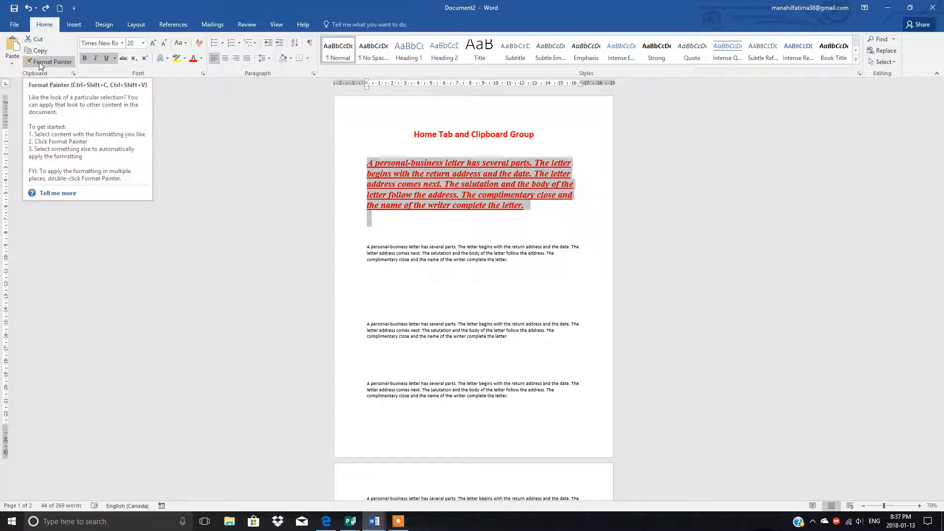
{"action": "left_click", "coordinate": [41, 63]}
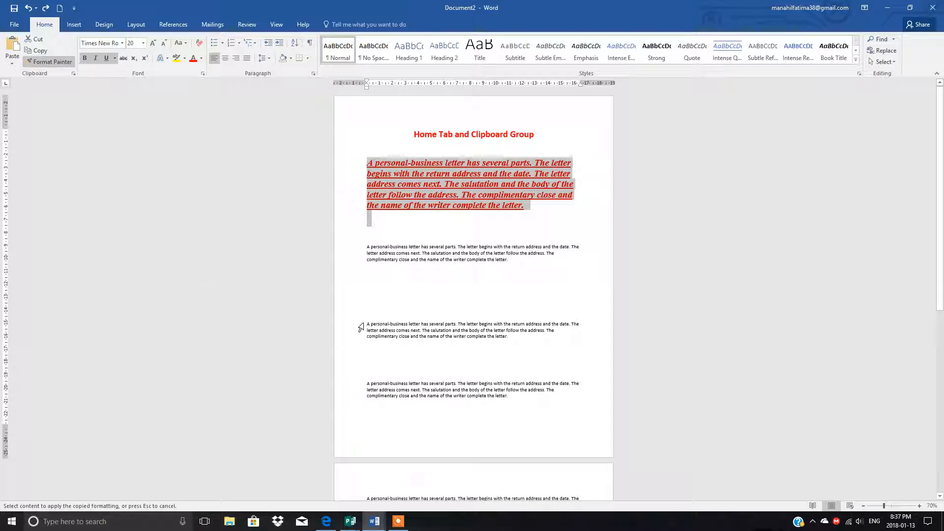
{"action": "left_click_drag", "start_coordinate": [362, 320], "coordinate": [517, 344]}
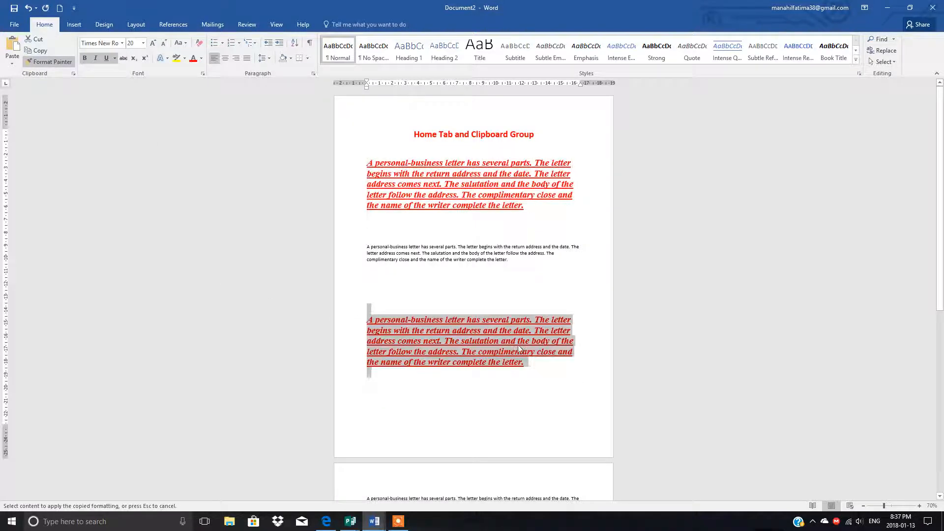
{"action": "scroll", "coordinate": [943, 268], "scroll_direction": "down", "scroll_amount": 5}
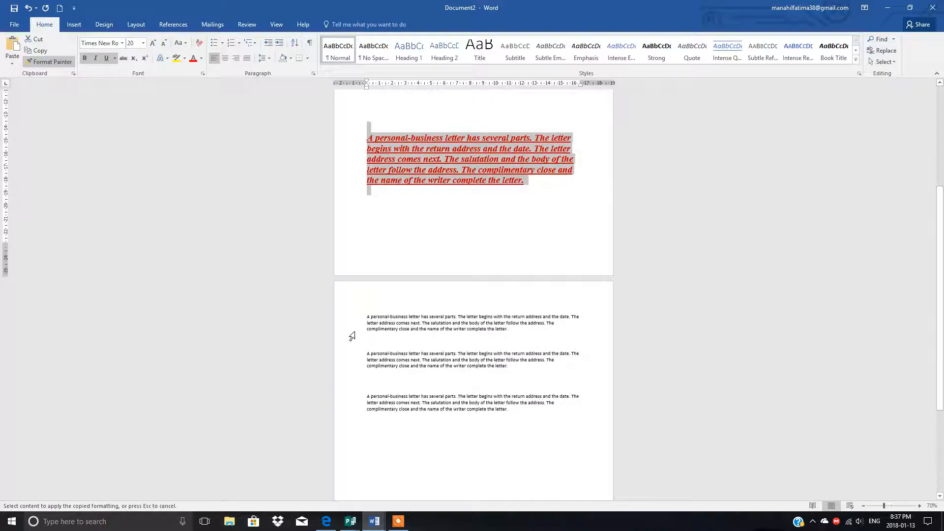
{"action": "mouse_move", "coordinate": [363, 313]}
{"action": "left_mouse_down"}
{"action": "mouse_move", "coordinate": [533, 347]}
{"action": "mouse_move", "coordinate": [545, 386]}
{"action": "left_mouse_up"}
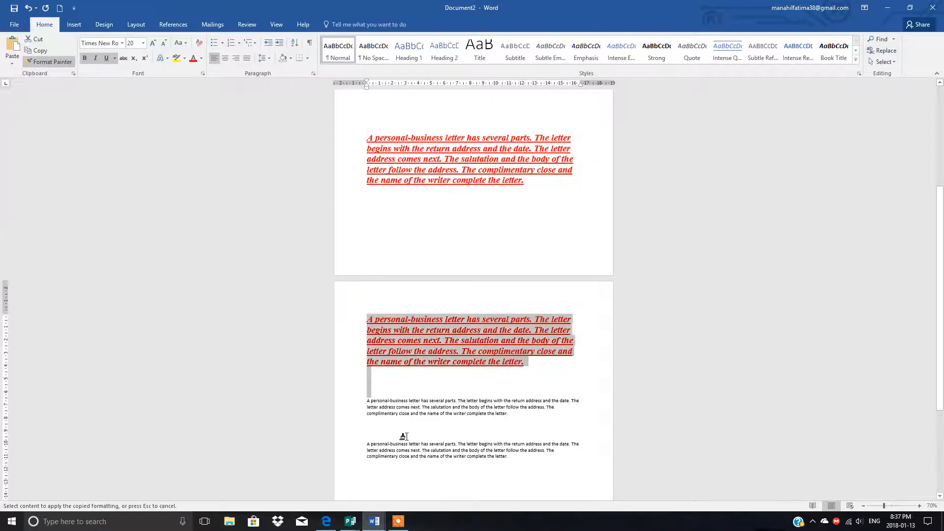
{"action": "left_click_drag", "start_coordinate": [364, 443], "coordinate": [489, 474]}
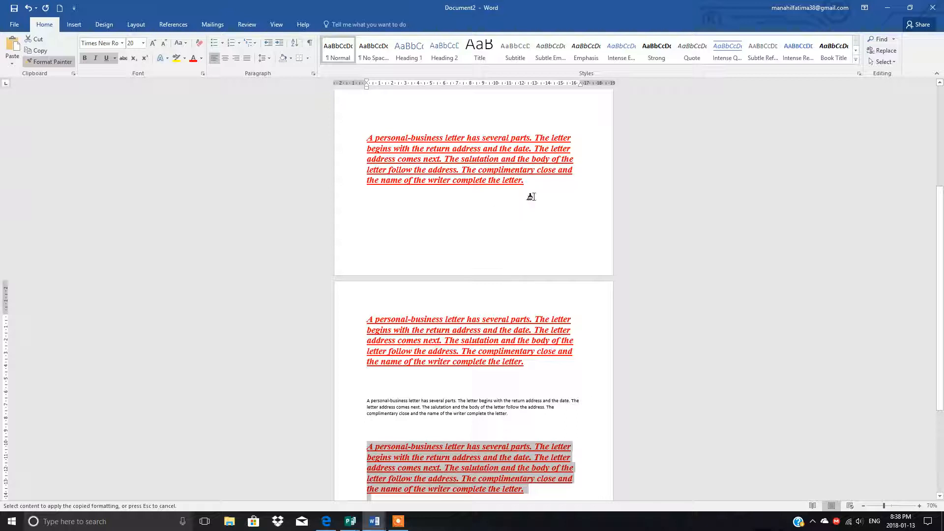
{"action": "left_click", "coordinate": [42, 62]}
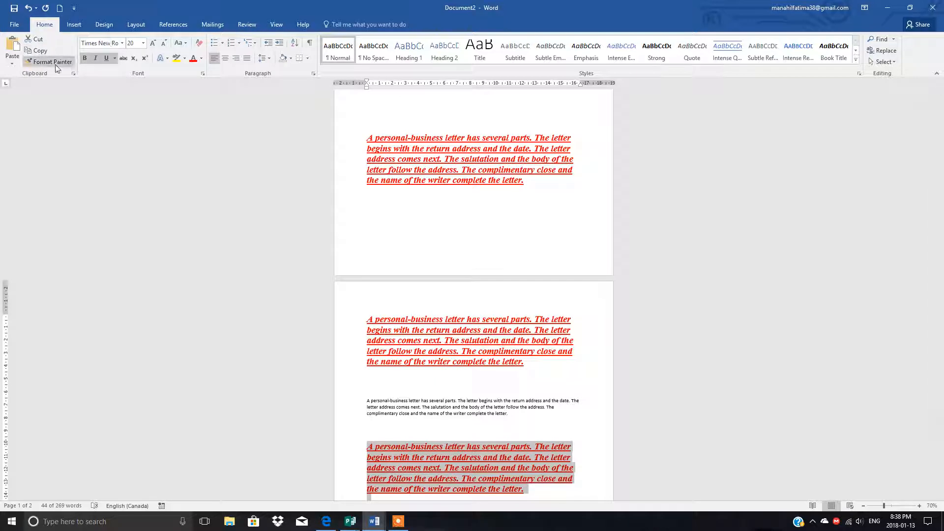
Copy the first body paragraph's formatting onto the second body paragraph with a single-use Format Painter
{"action": "left_click_drag", "start_coordinate": [940, 250], "coordinate": [941, 149]}
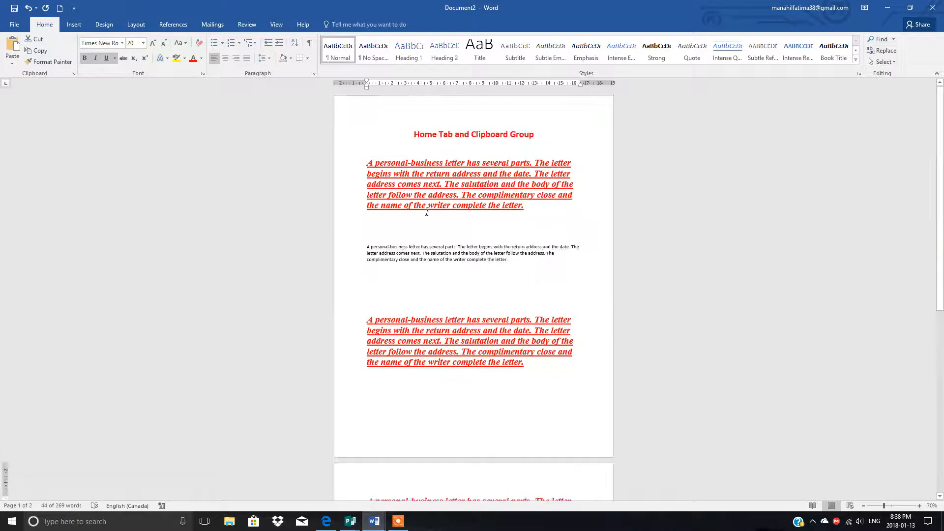
{"action": "left_click_drag", "start_coordinate": [381, 167], "coordinate": [529, 207]}
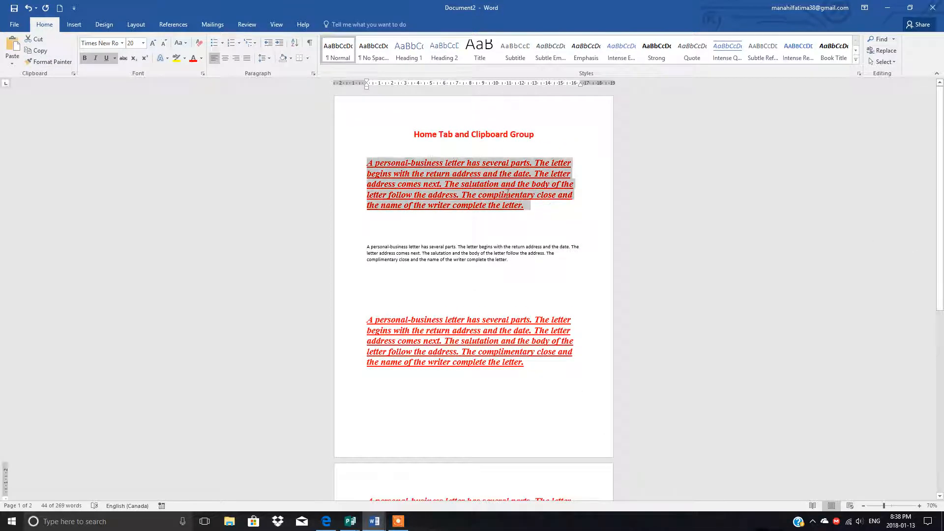
{"action": "left_click", "coordinate": [48, 64]}
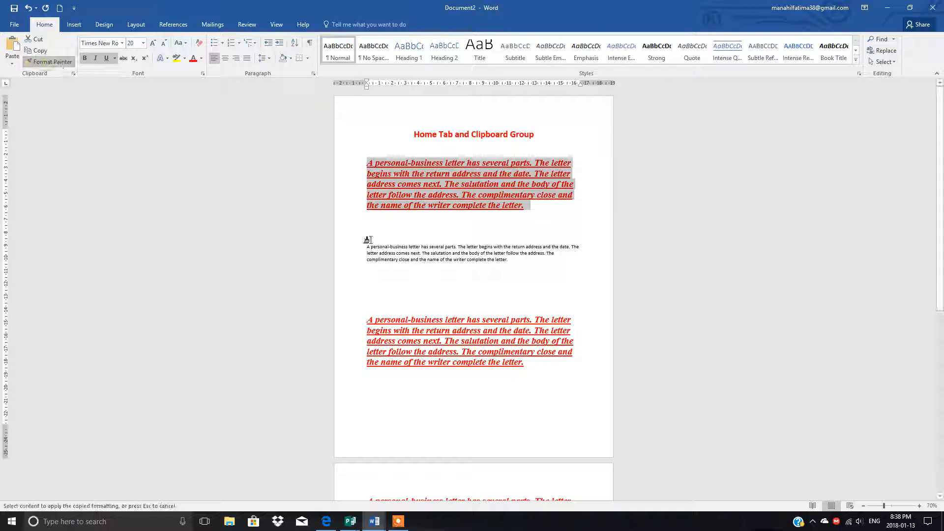
{"action": "left_click_drag", "start_coordinate": [362, 247], "coordinate": [512, 272]}
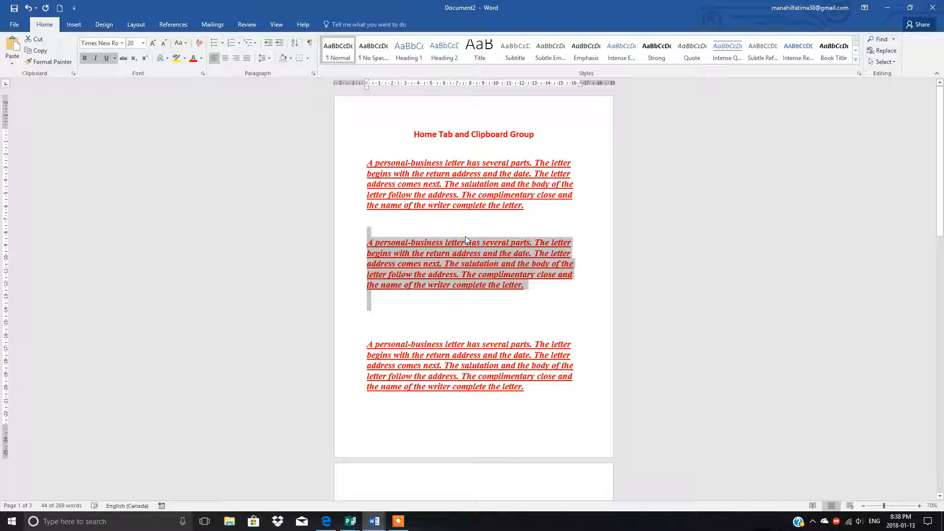
{"action": "left_click", "coordinate": [47, 63]}
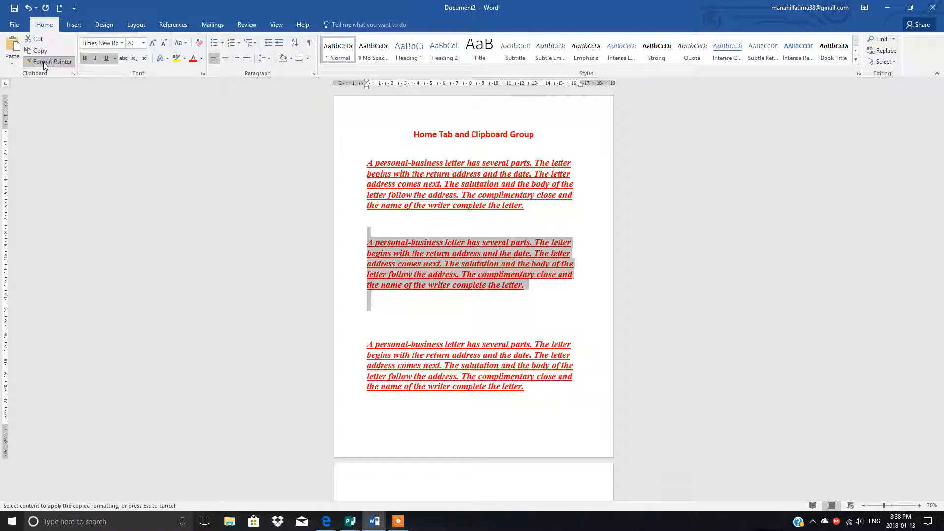
{"action": "left_click", "coordinate": [46, 66]}
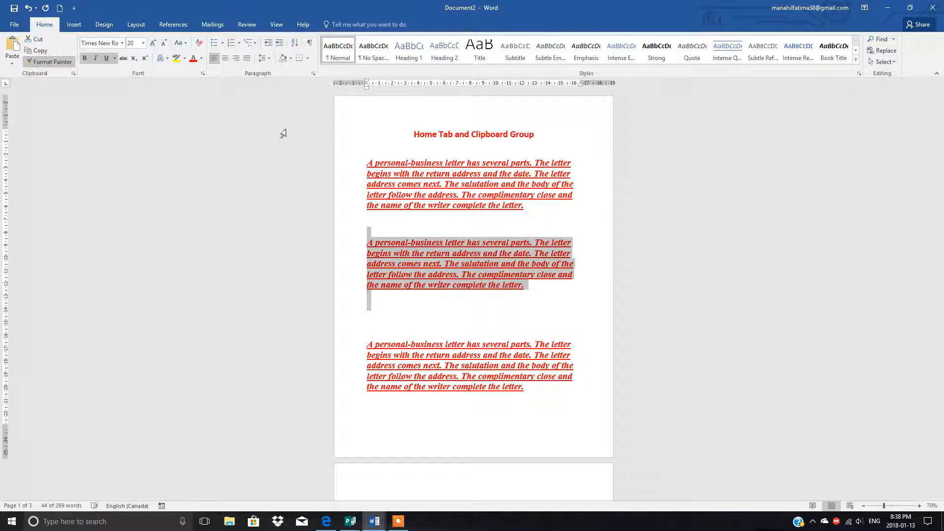
{"action": "left_click", "coordinate": [392, 216]}
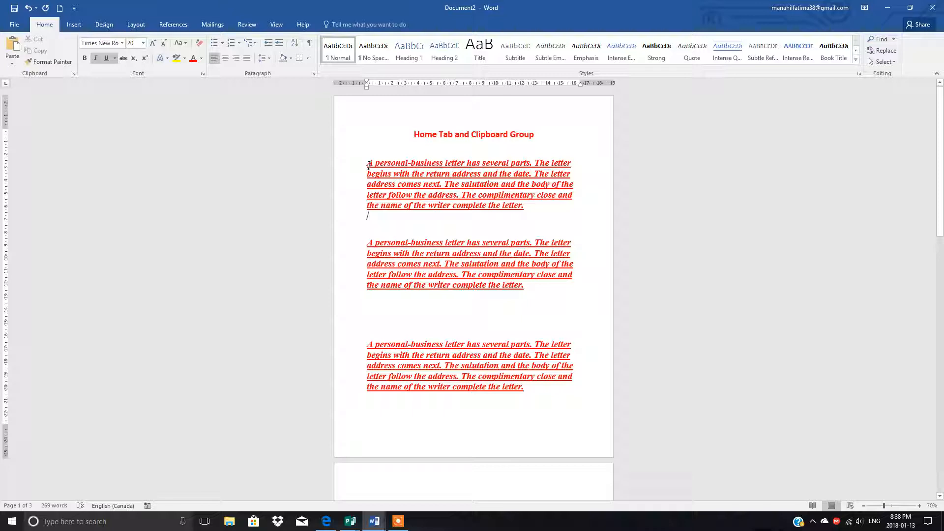
Change the first body paragraph's font color to the standard green
{"action": "left_click_drag", "start_coordinate": [368, 166], "coordinate": [548, 217]}
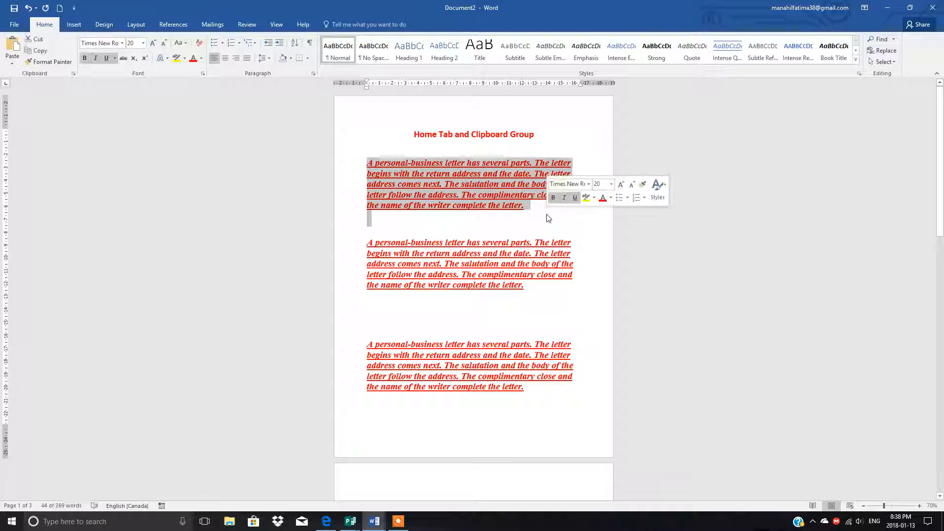
{"action": "left_click", "coordinate": [202, 58]}
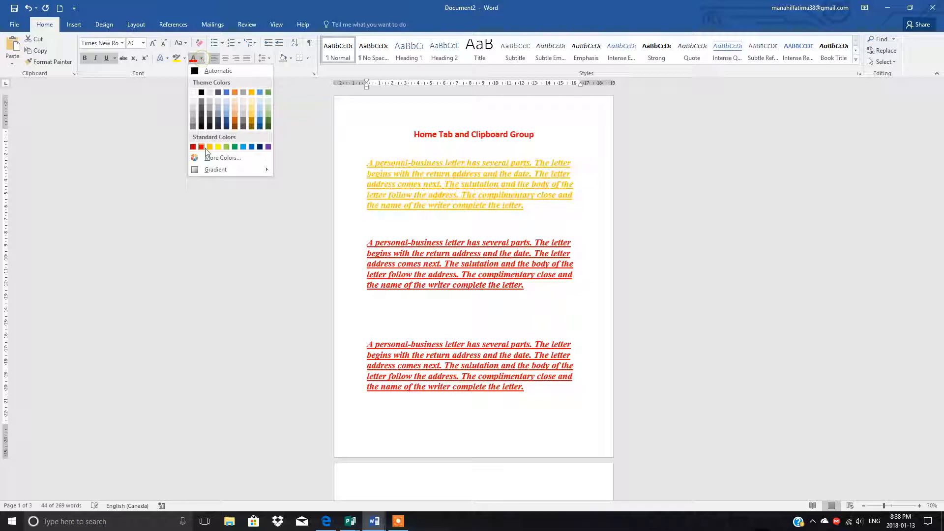
{"action": "left_click", "coordinate": [234, 147]}
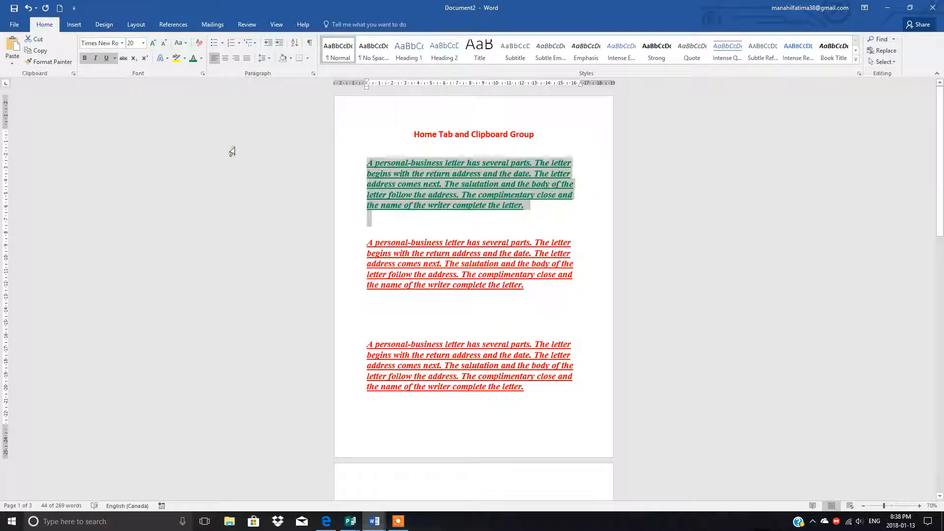
Copy the green first body paragraph and paste it below the last paragraph on page 2, adding two line breaks before it
{"action": "left_click", "coordinate": [40, 51]}
{"action": "scroll", "coordinate": [943, 278], "scroll_direction": "down", "scroll_amount": 1}
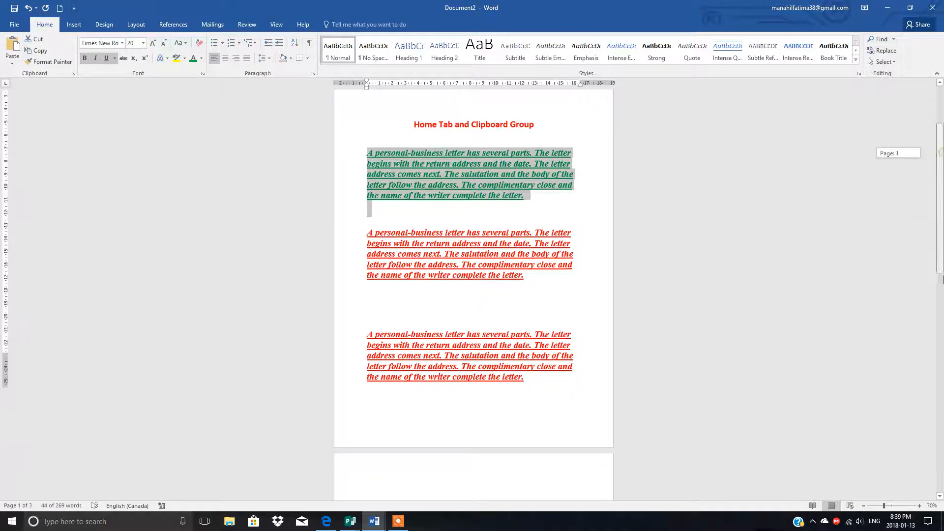
{"action": "scroll", "coordinate": [575, 274], "scroll_direction": "down", "scroll_amount": 5}
{"action": "left_click", "coordinate": [543, 133]}
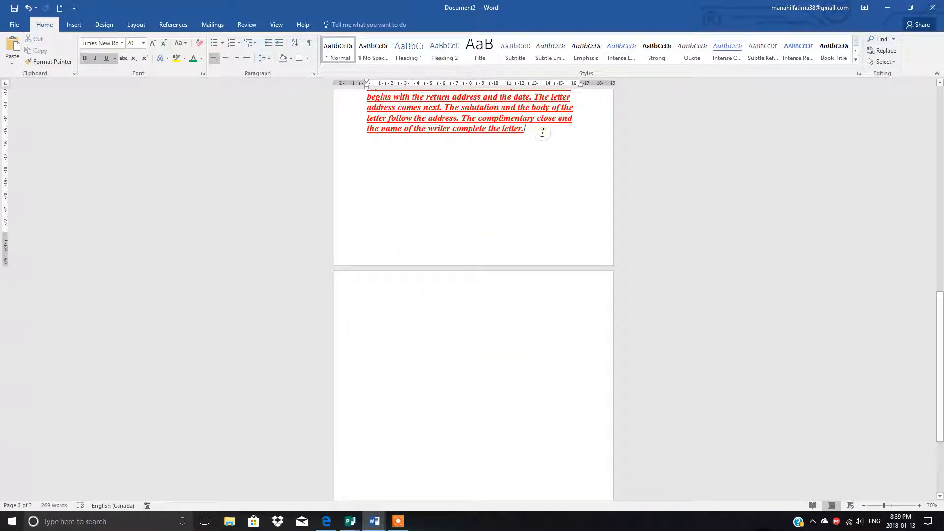
{"action": "key", "text": "Return"}
{"action": "key", "text": "Return"}
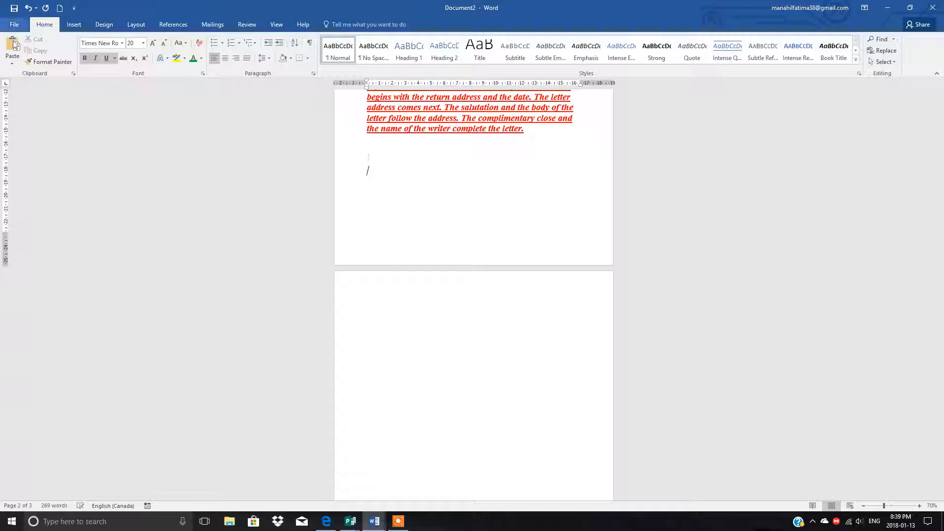
{"action": "left_click", "coordinate": [12, 46]}
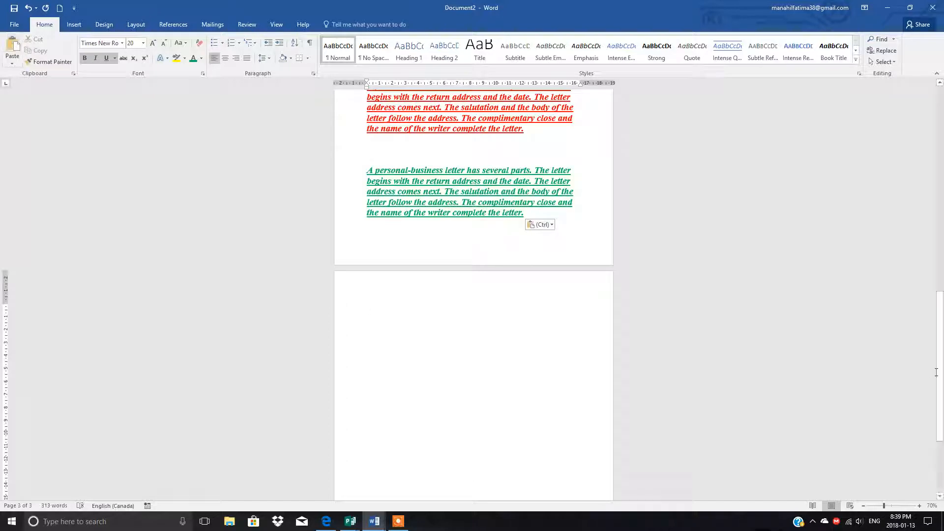
{"action": "left_click_drag", "start_coordinate": [939, 364], "coordinate": [934, 79]}
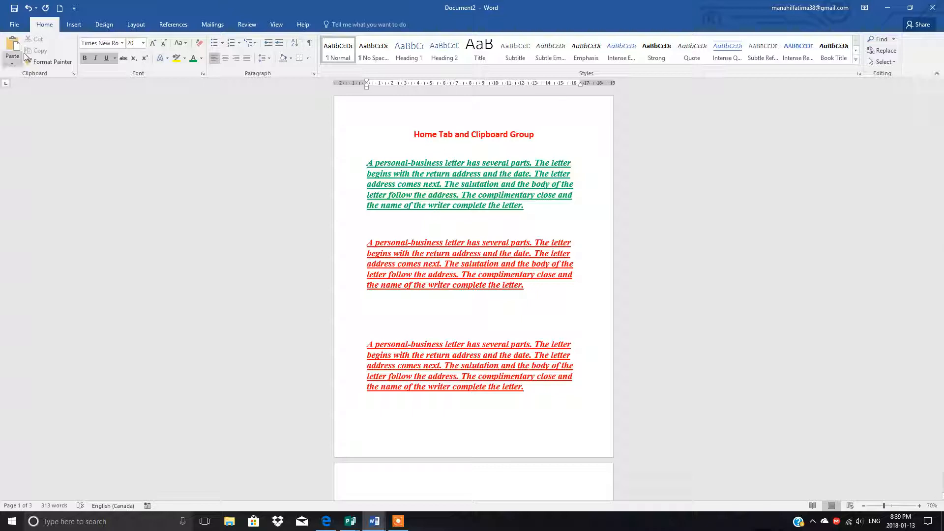
{"action": "left_click", "coordinate": [48, 62]}
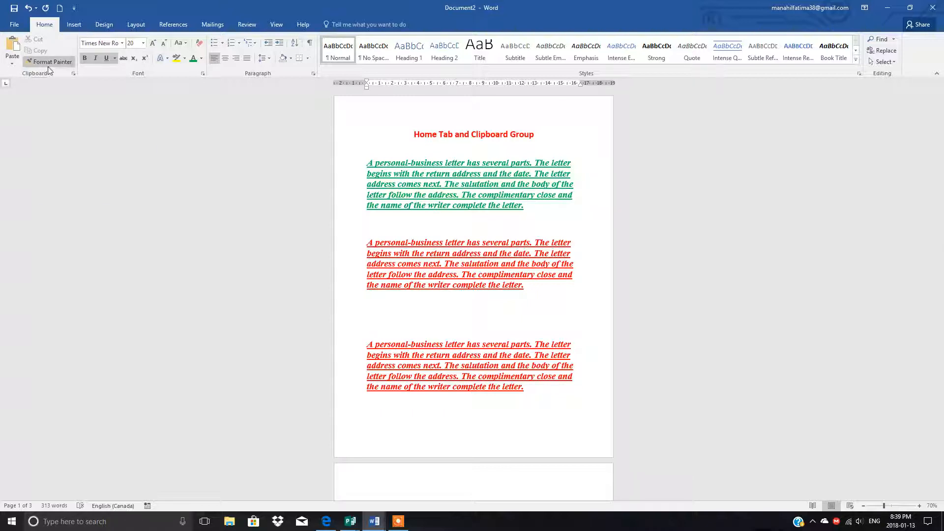